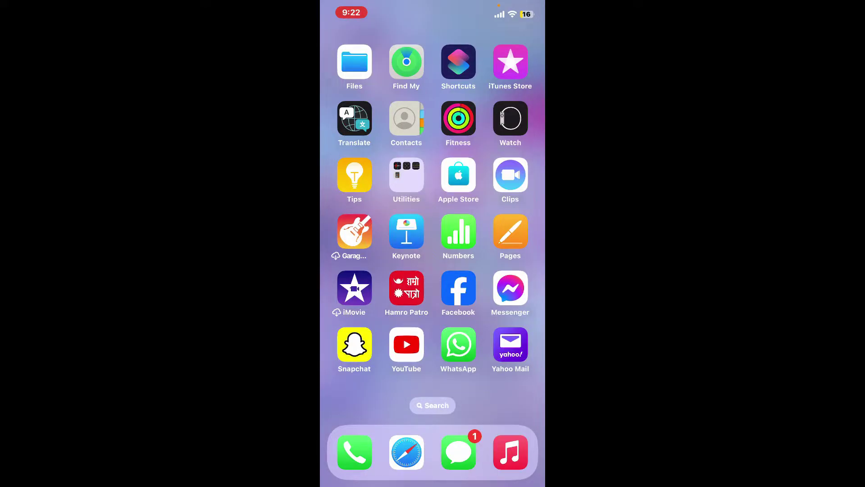
{"action": "scroll", "coordinate": [433, 203], "scroll_direction": "left", "scroll_amount": 1}
- Open Mail and select the Daraz Nepal deals email in All Inboxes
{"action": "left_click", "coordinate": [354, 175]}
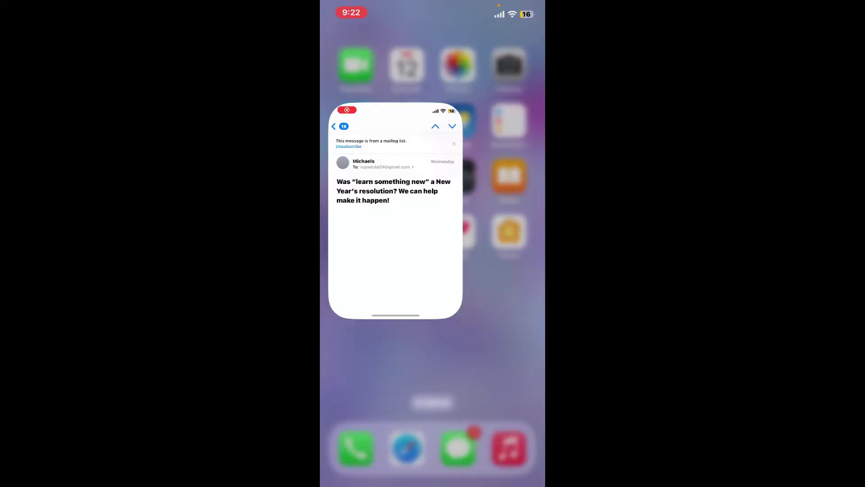
{"action": "scroll", "coordinate": [432, 270], "scroll_direction": "down", "scroll_amount": 10}
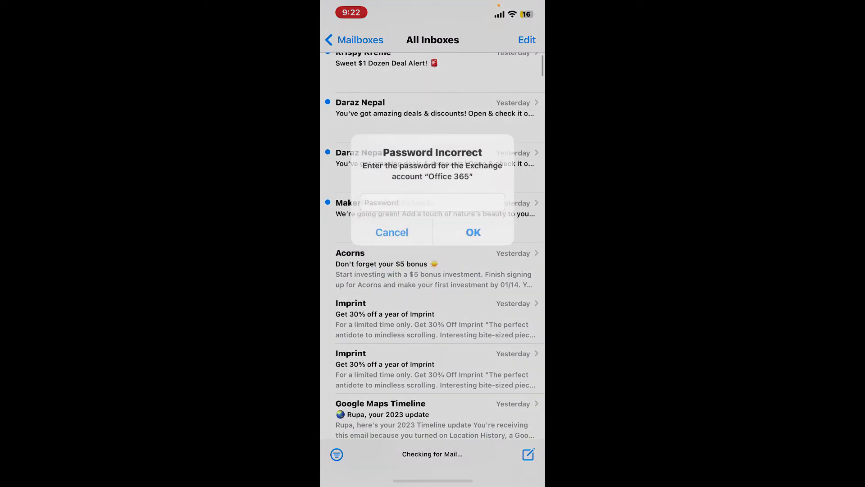
{"action": "left_click", "coordinate": [392, 232]}
- Dismiss the incorrect password alert over the Daraz Nepal email
{"action": "left_click", "coordinate": [433, 112]}
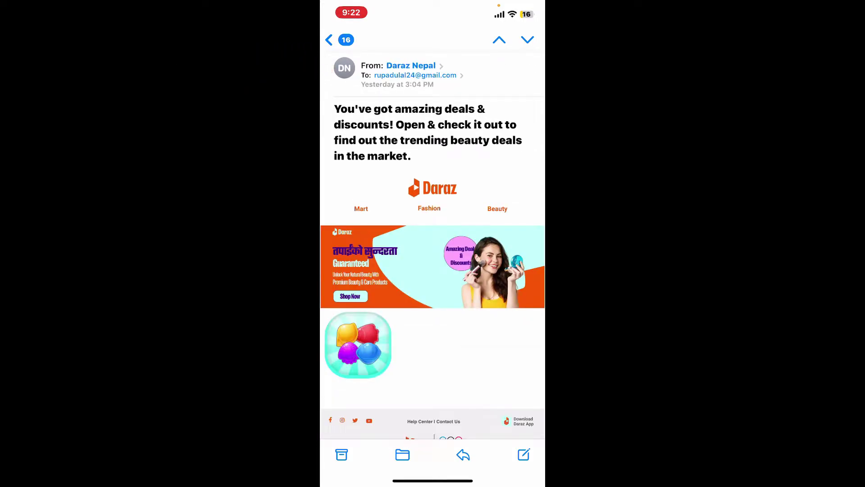
- Block Daraz Nepal from its contact card and dismiss the password alert
{"action": "left_click", "coordinate": [411, 65]}
{"action": "scroll", "coordinate": [432, 237], "scroll_direction": "down", "scroll_amount": 1}
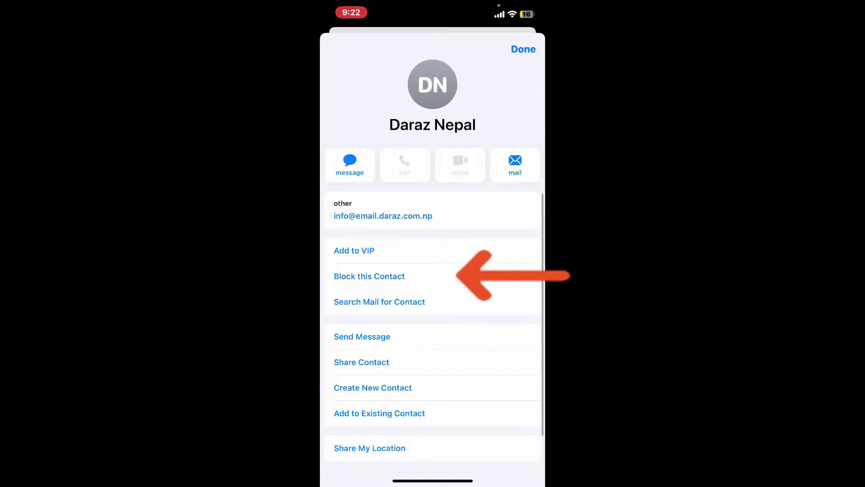
{"action": "left_click", "coordinate": [369, 276]}
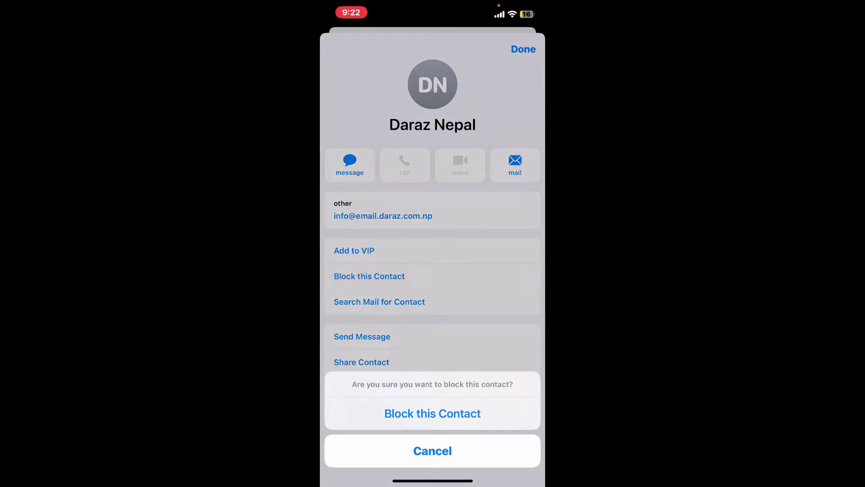
{"action": "left_click", "coordinate": [433, 413]}
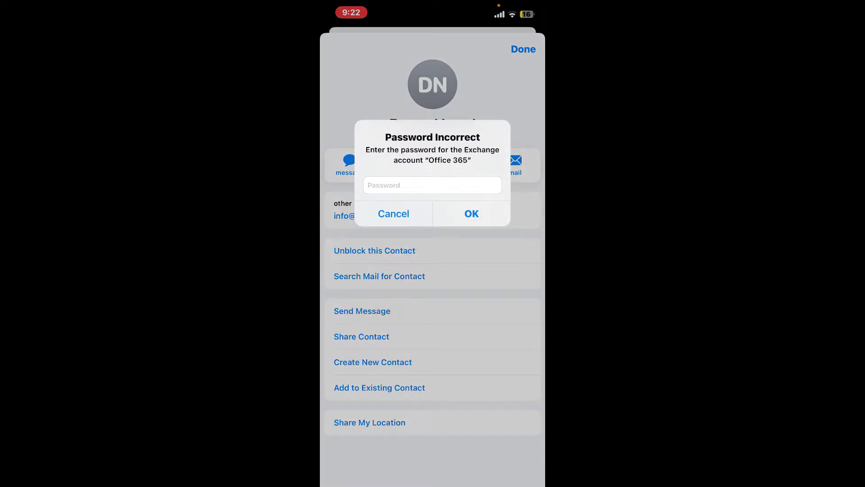
{"action": "left_click", "coordinate": [392, 213]}
- Close the contact card and return through All Inboxes to the mailbox list
{"action": "left_click", "coordinate": [523, 48]}
{"action": "left_click", "coordinate": [332, 45]}
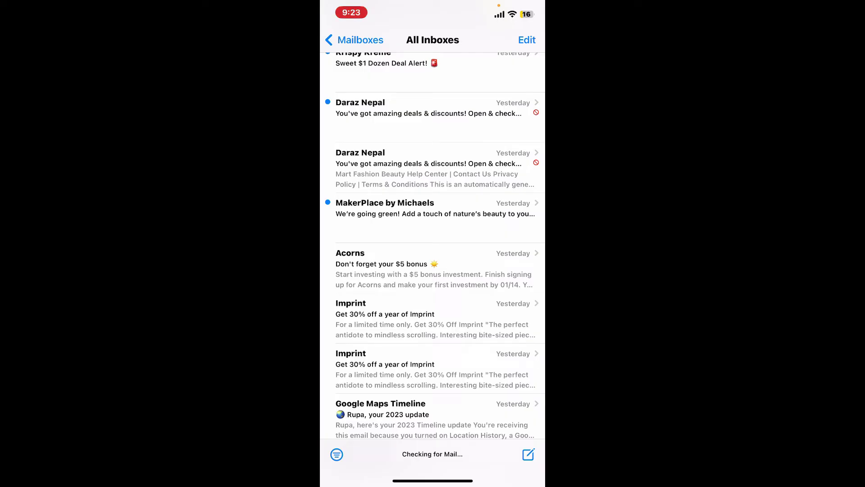
{"action": "left_click", "coordinate": [355, 40]}
{"action": "left_click_drag", "start_coordinate": [433, 481], "coordinate": [433, 304]}
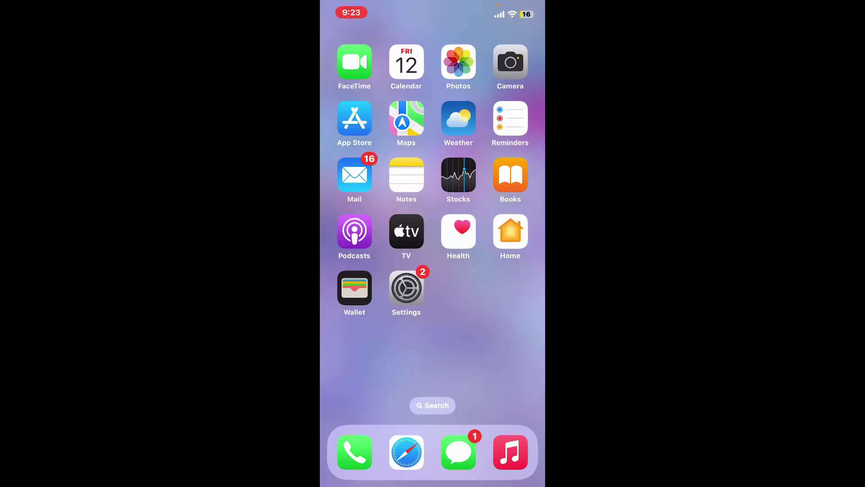